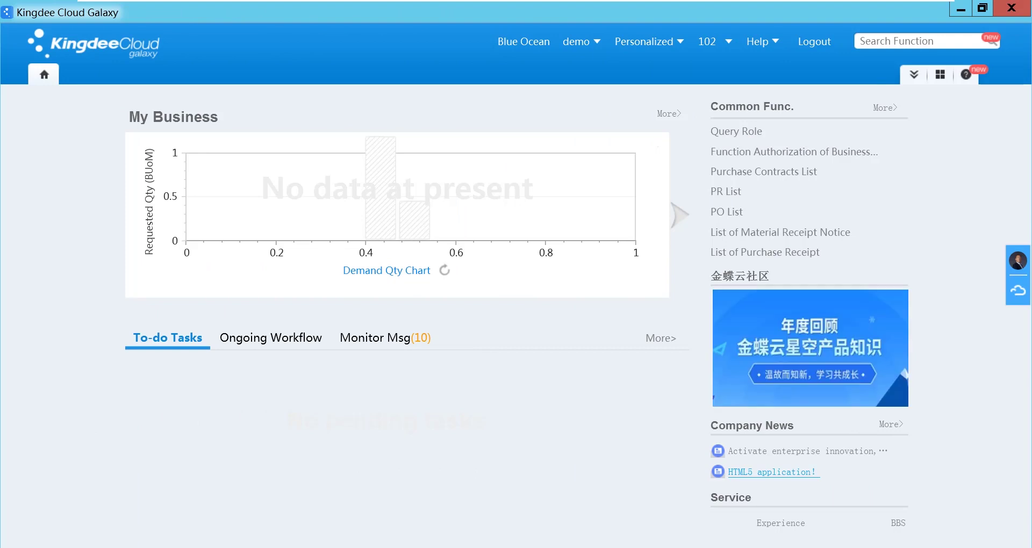
From All Functions, go to Financial Accounting > G/L and create a new voucher.
click(941, 77)
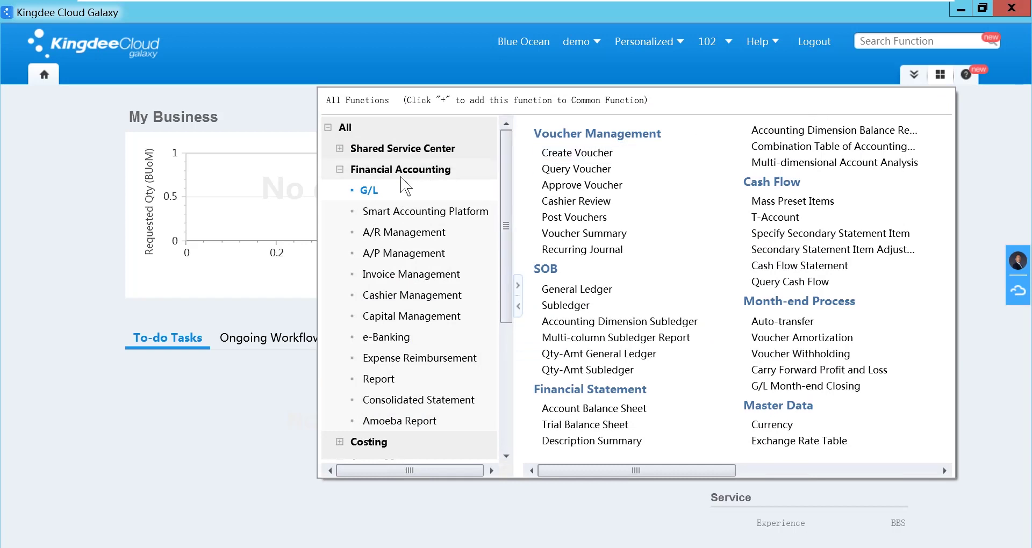
click(596, 155)
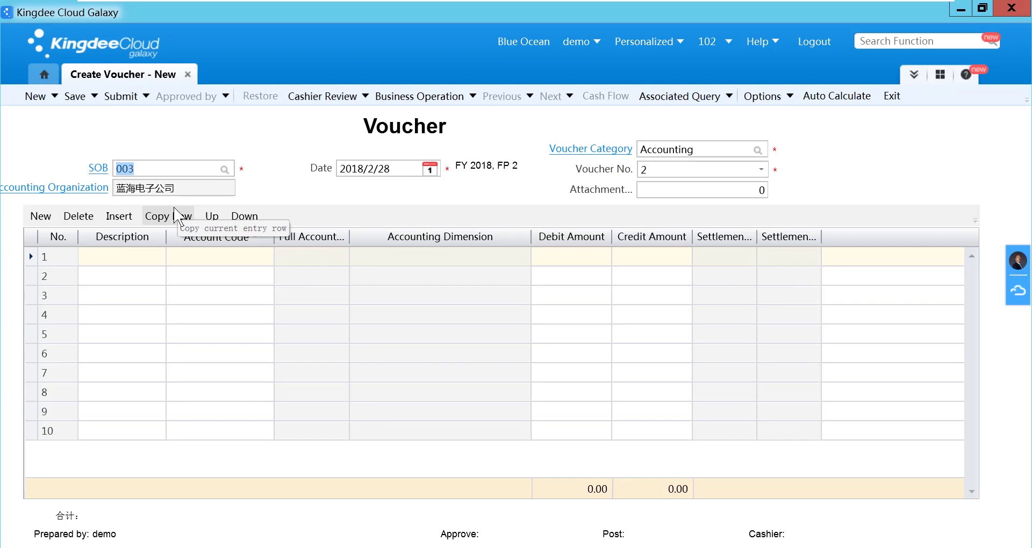
Enter line 1 as 'Exp for Feb', account 6603.04, debit 100.00, and copy the description to line 2.
click(118, 255)
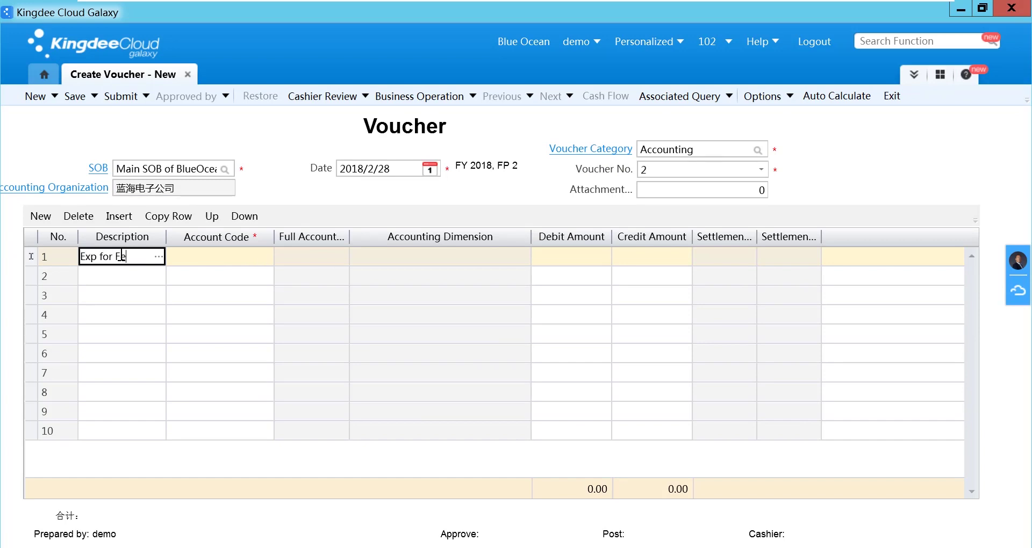
click(217, 255)
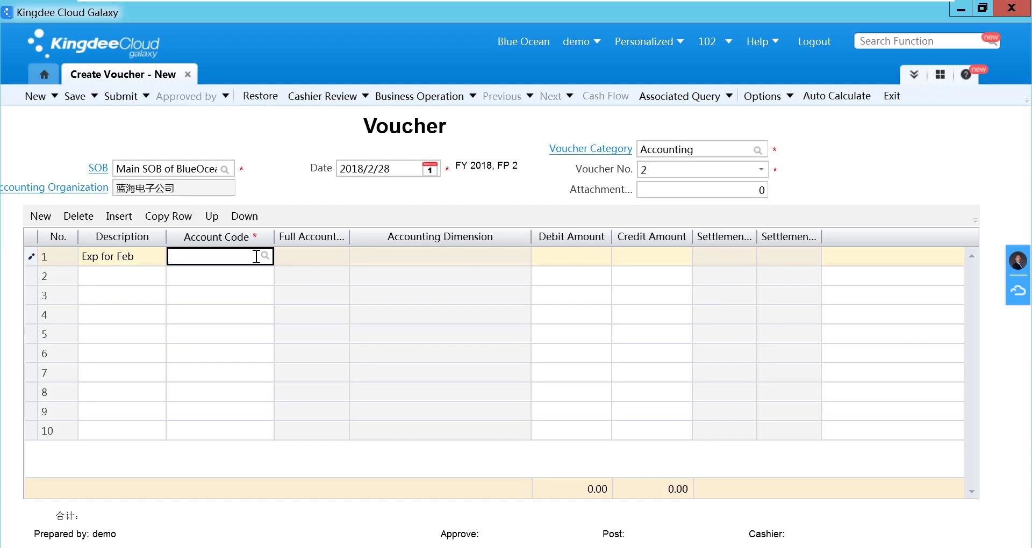
text(660)
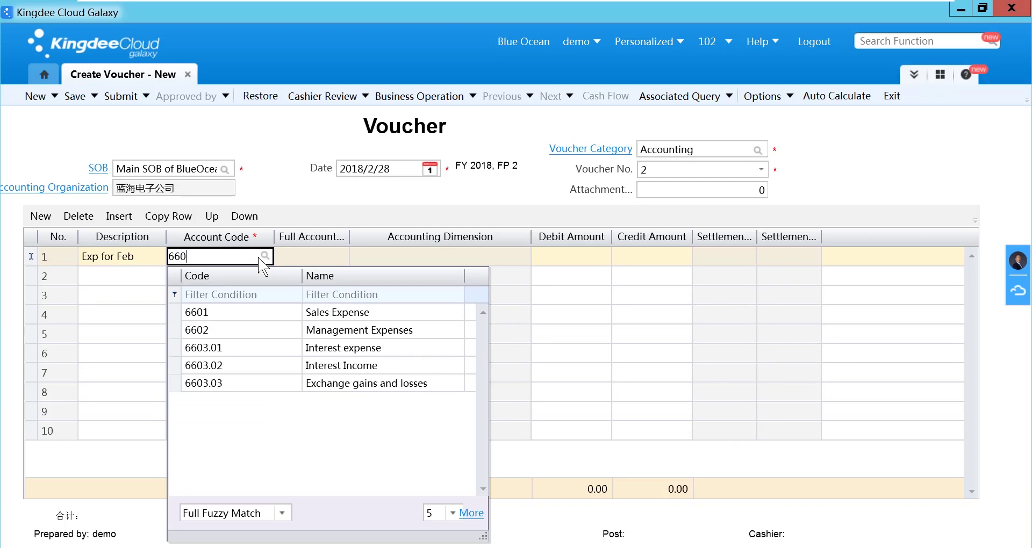
text(3)
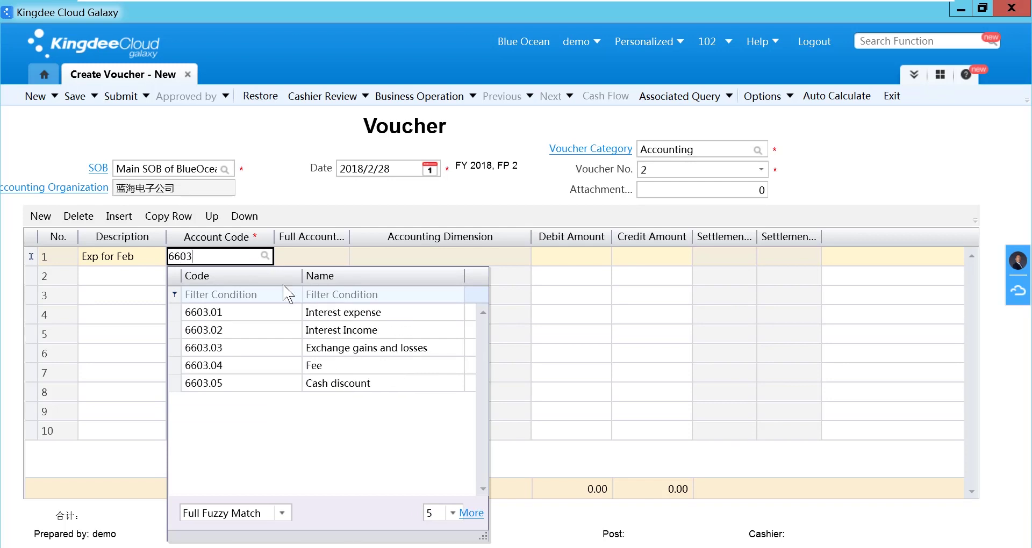
click(334, 365)
key(Return)
text(100)
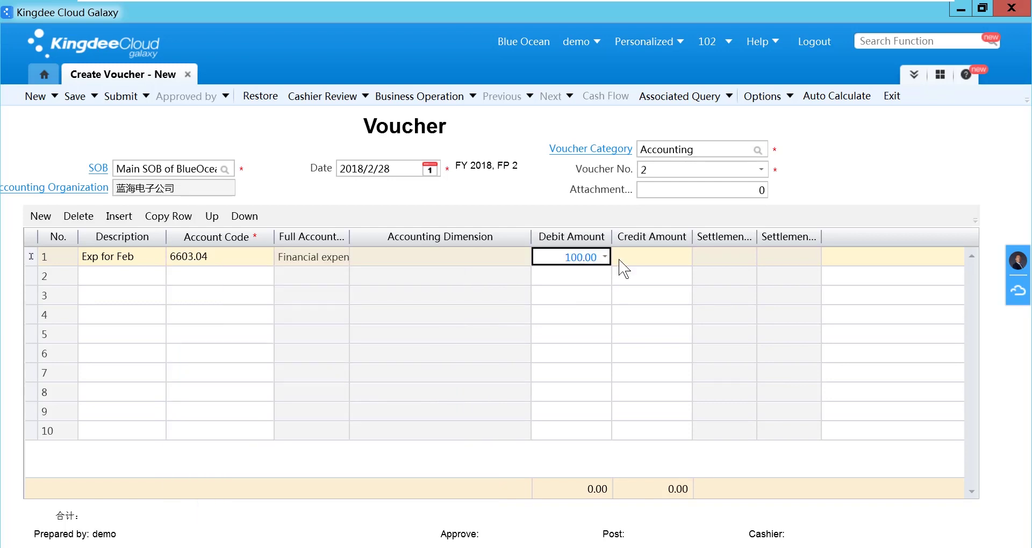
click(138, 277)
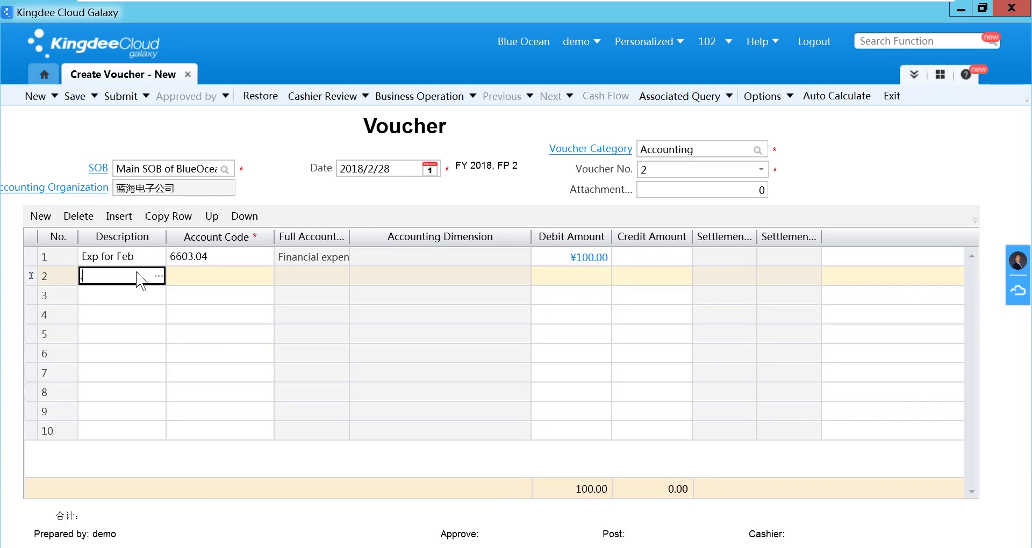
text(.)
Set line 2's account to 1001 Cash on hand and auto-calculate a 100.00 credit.
click(200, 278)
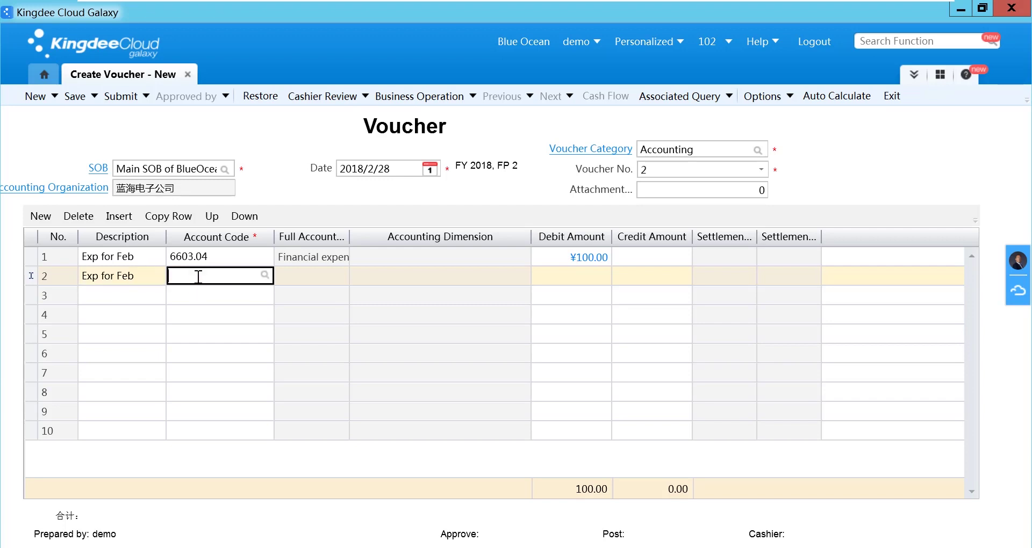
click(266, 276)
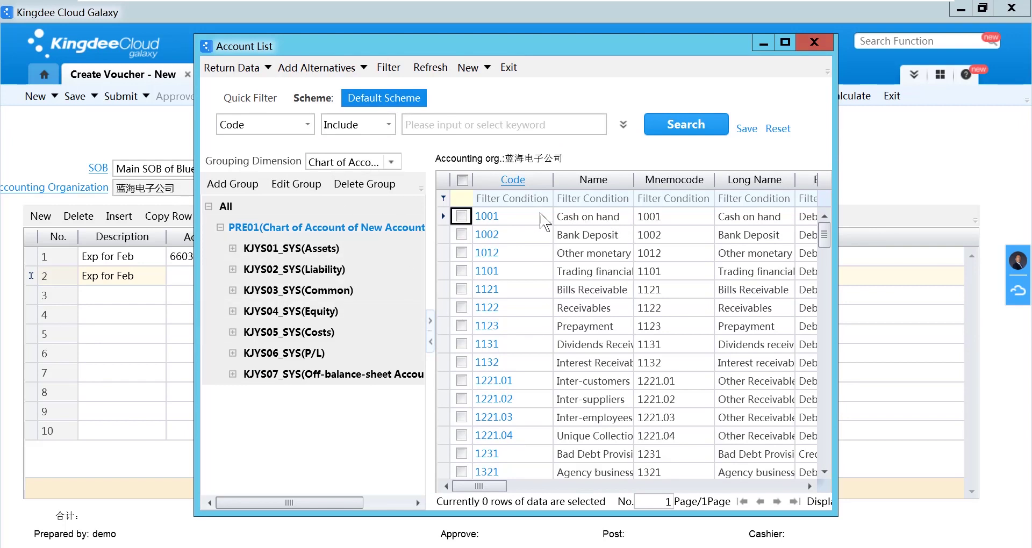
double_click(583, 219)
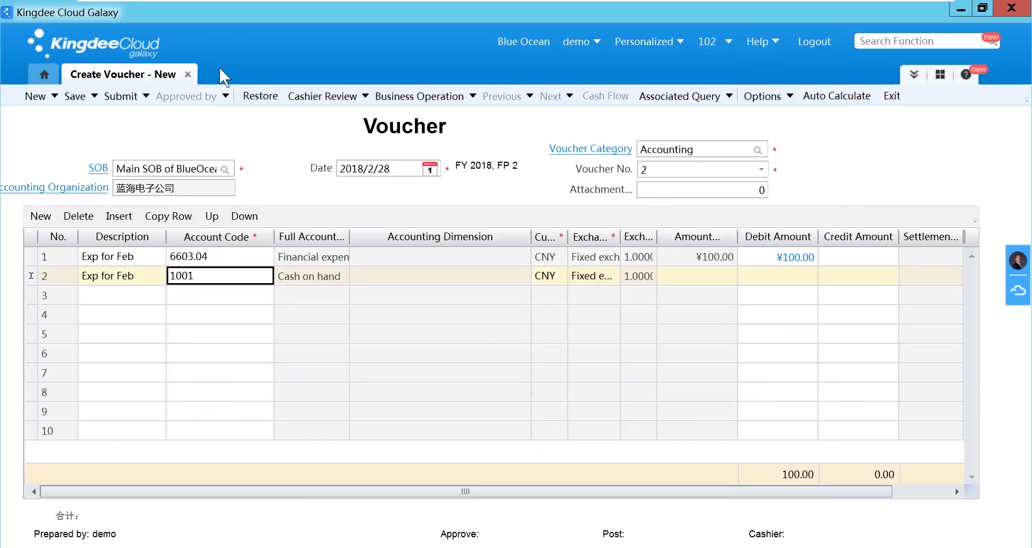
click(868, 281)
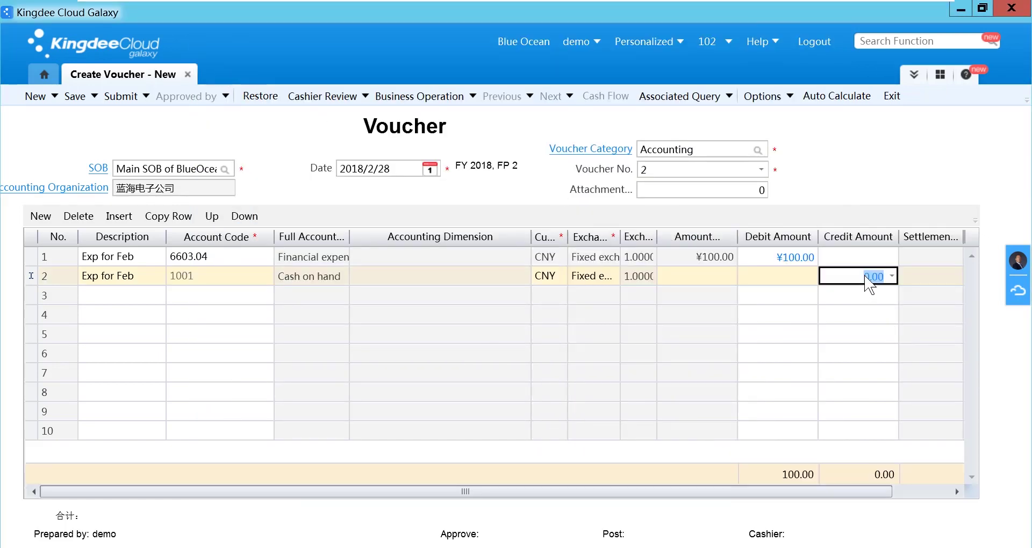
click(855, 108)
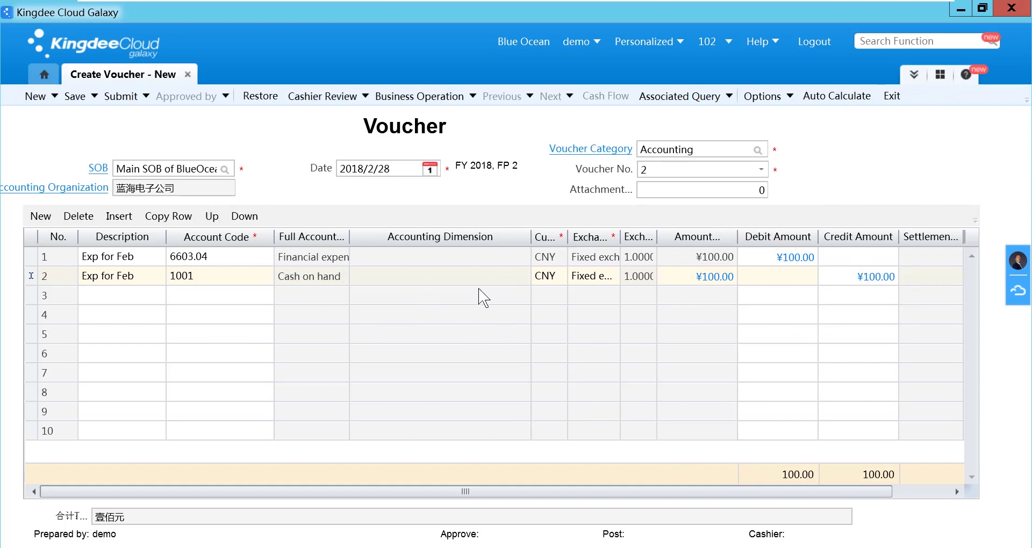
Save the voucher as No. 2.
click(75, 99)
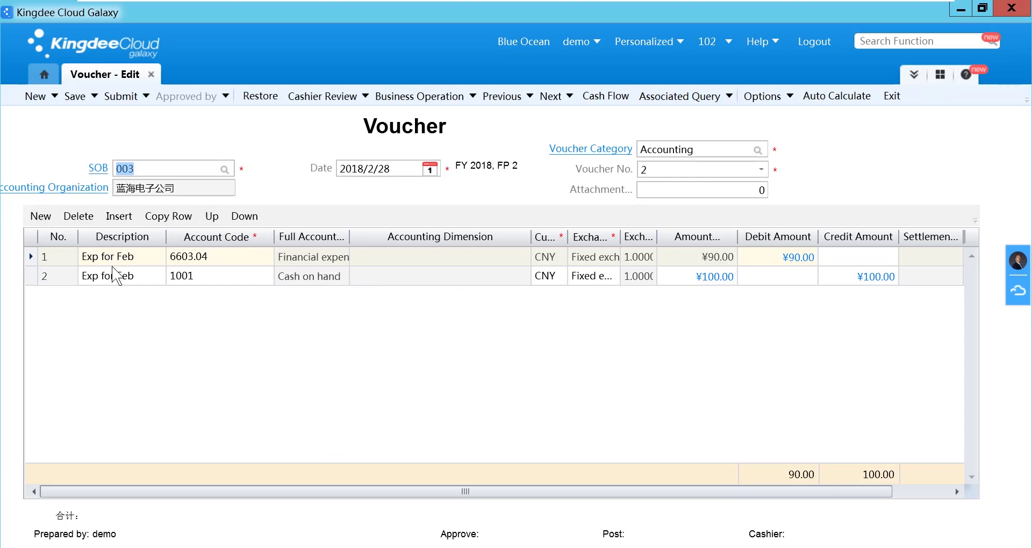
Insert a line above Cash on hand: 'Exp for Feb', account 6602 Management Expenses, debit 10.00.
click(56, 279)
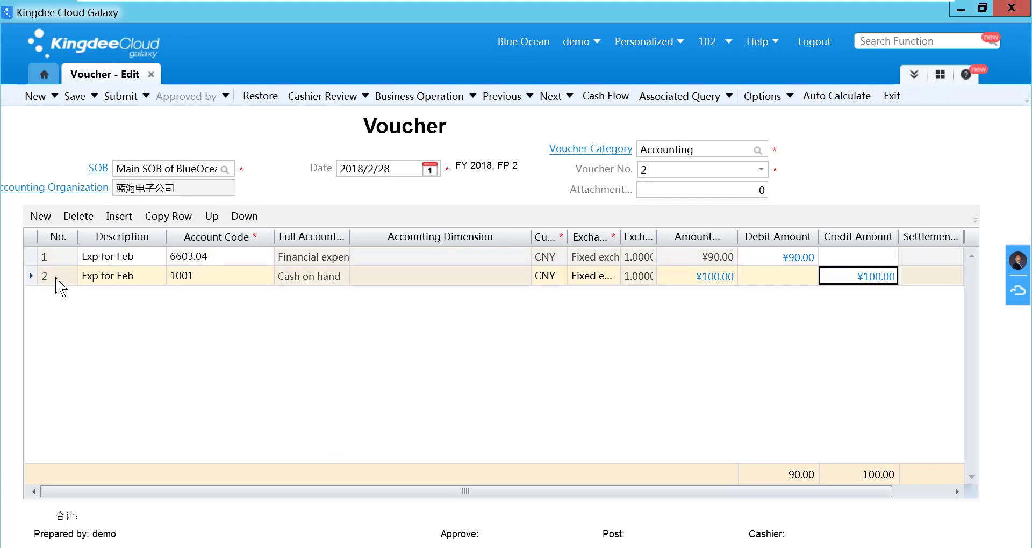
click(121, 218)
click(118, 278)
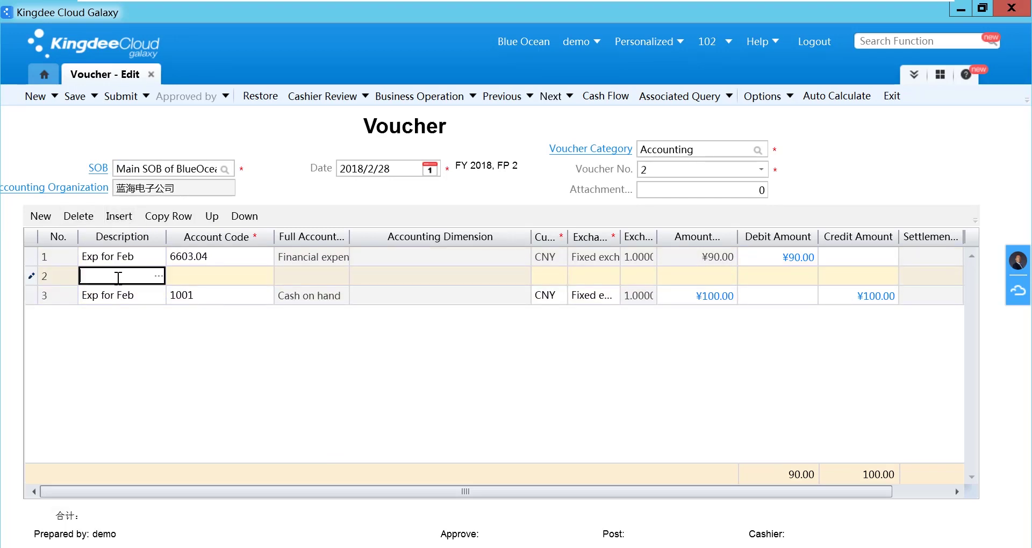
text(Exp for Feb)
key(Return)
text(66)
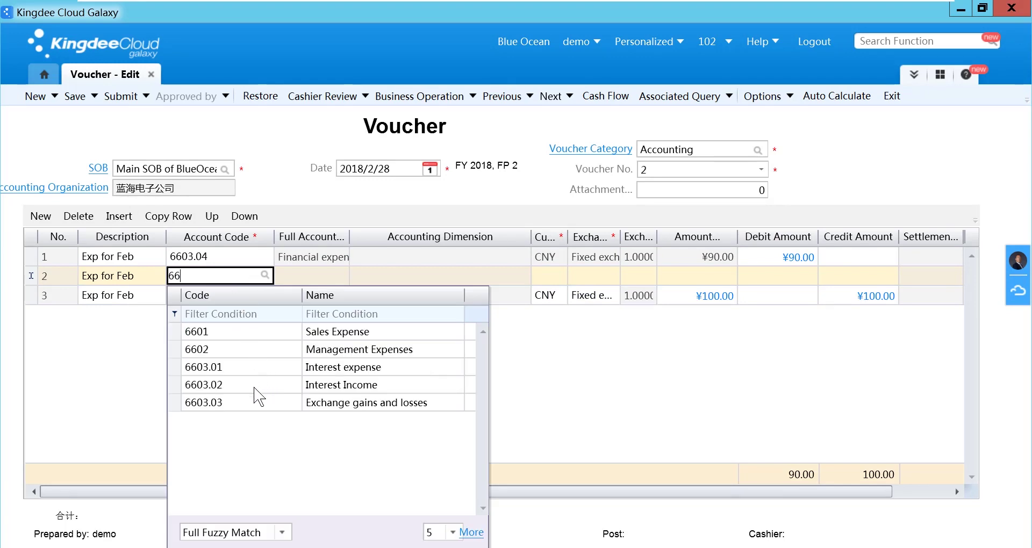
double_click(260, 349)
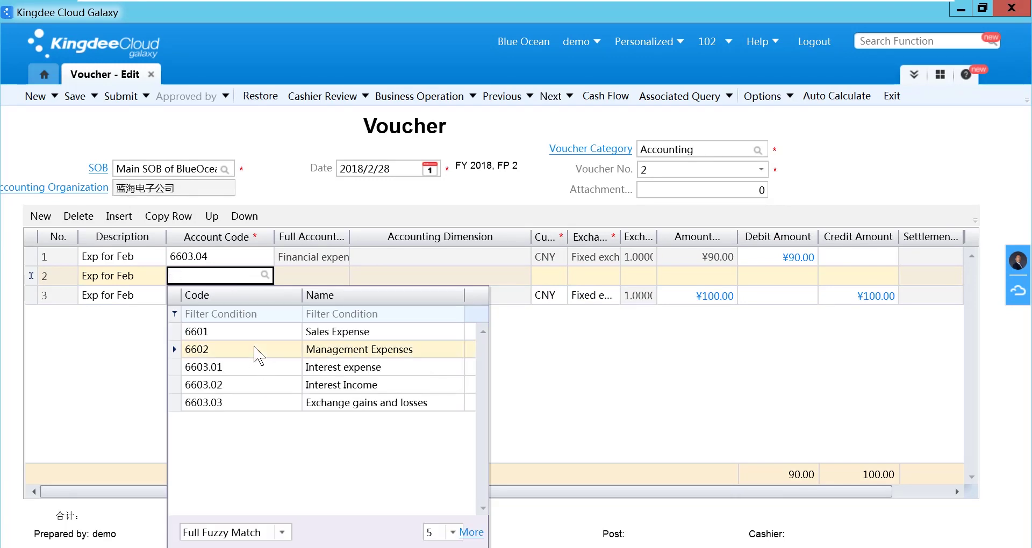
click(790, 277)
text(10)
click(134, 312)
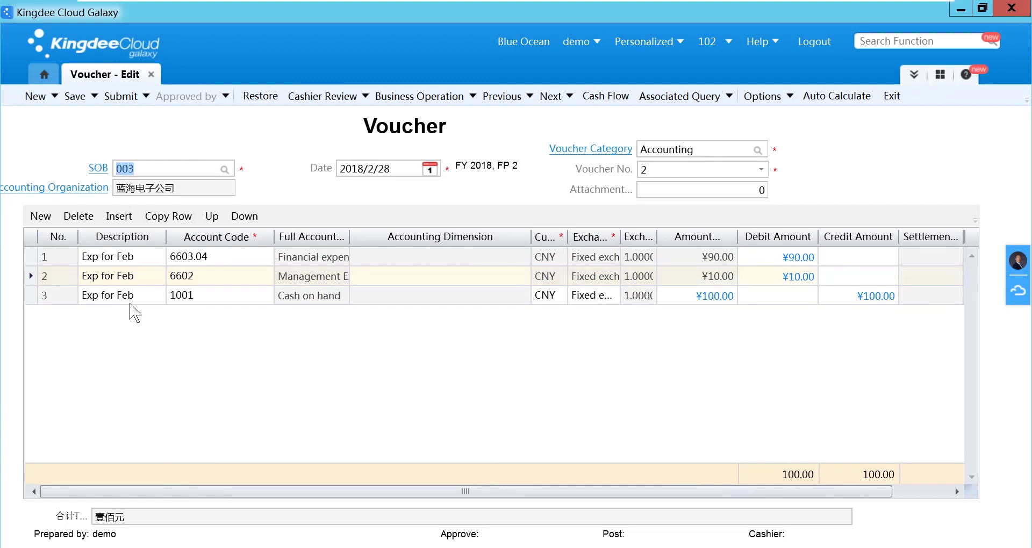
click(139, 277)
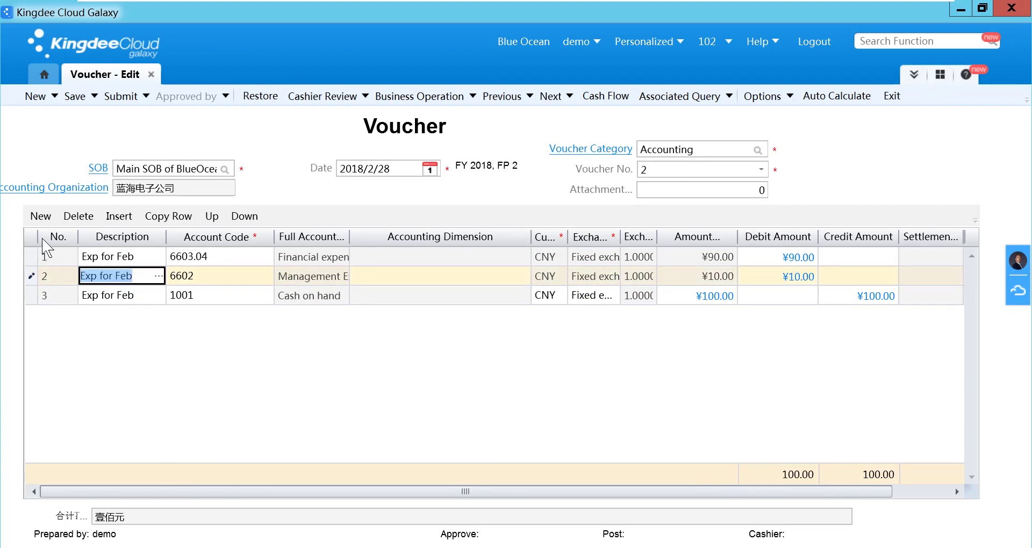
click(75, 220)
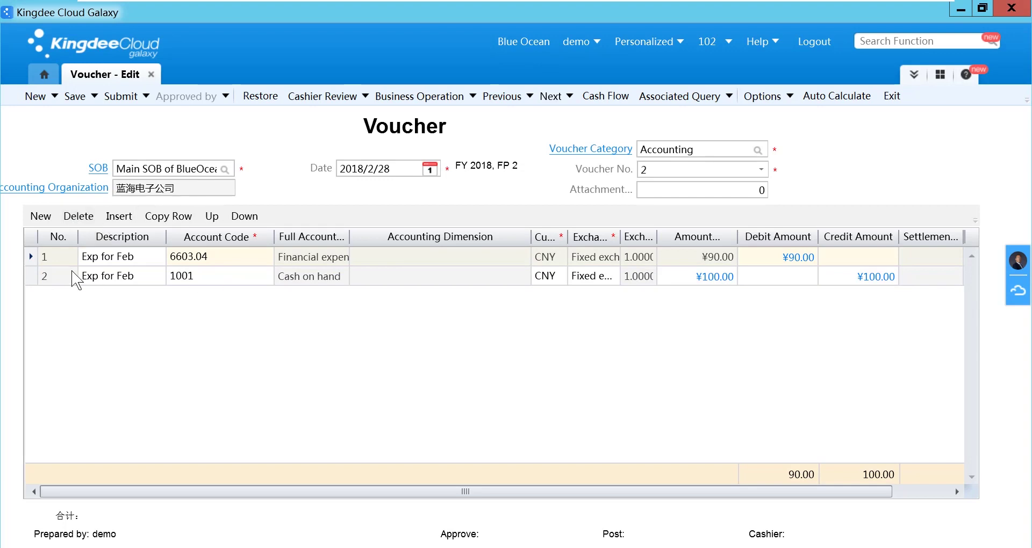
click(59, 277)
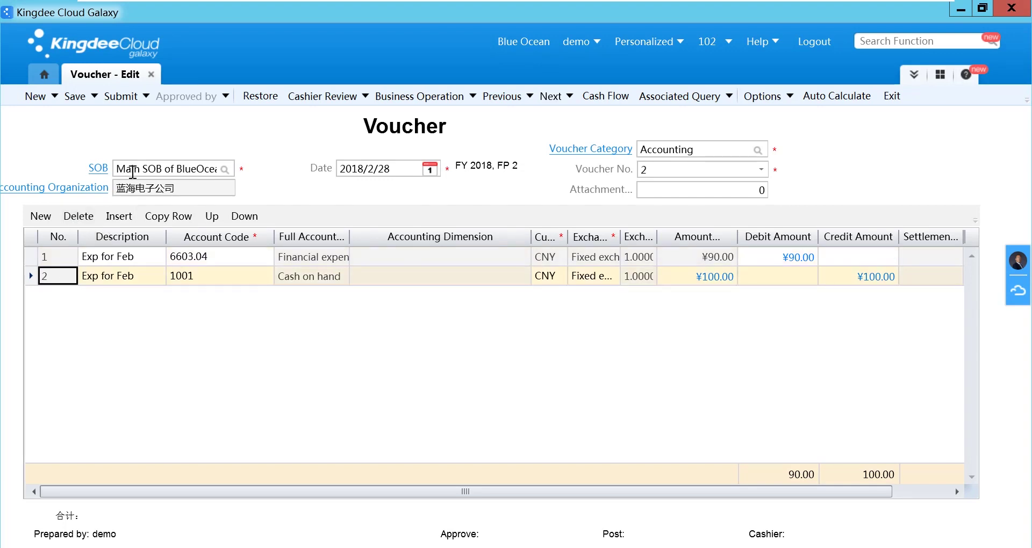
click(215, 219)
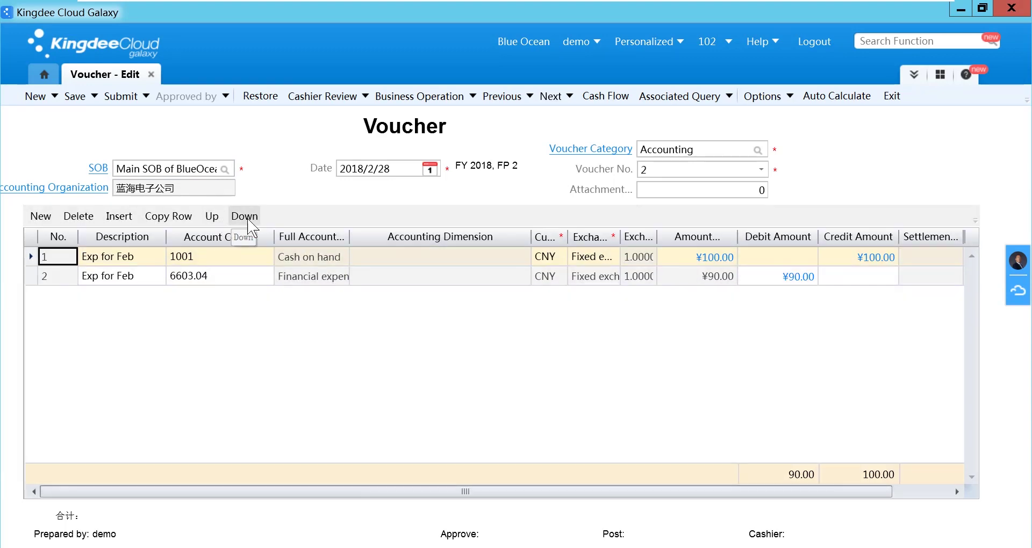
click(246, 218)
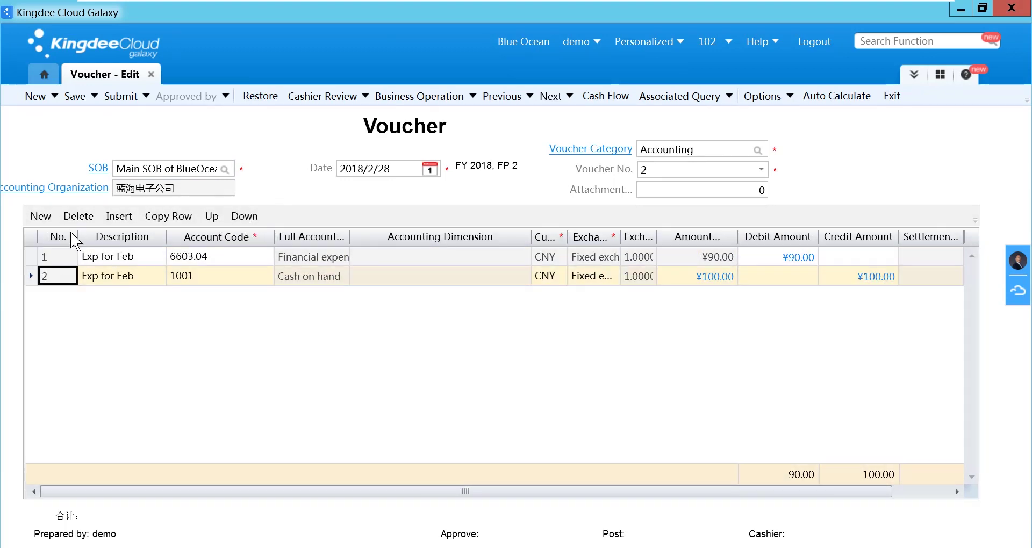
click(66, 255)
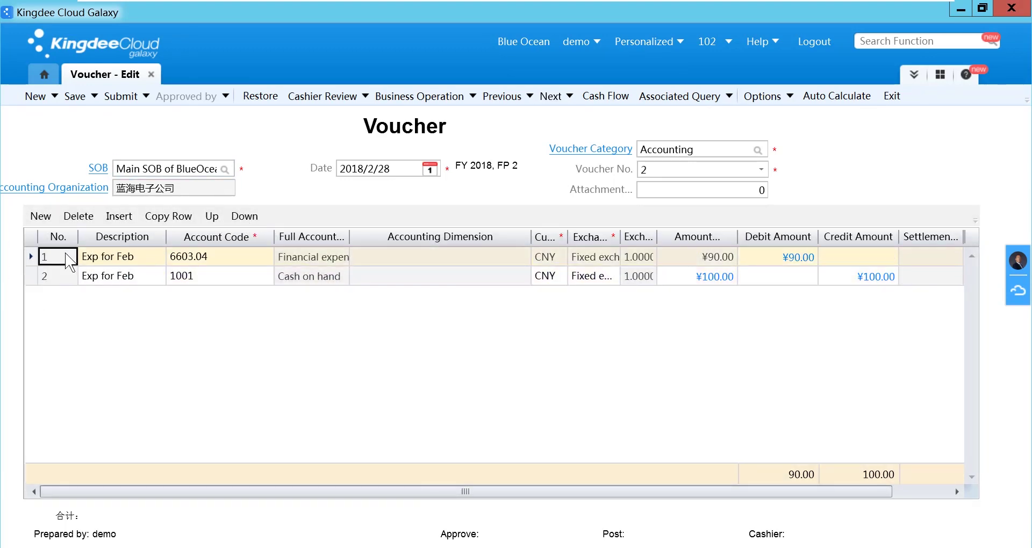
Copy the 6603.04 line as line 3, change its debit to 10.00, and check its description.
click(184, 218)
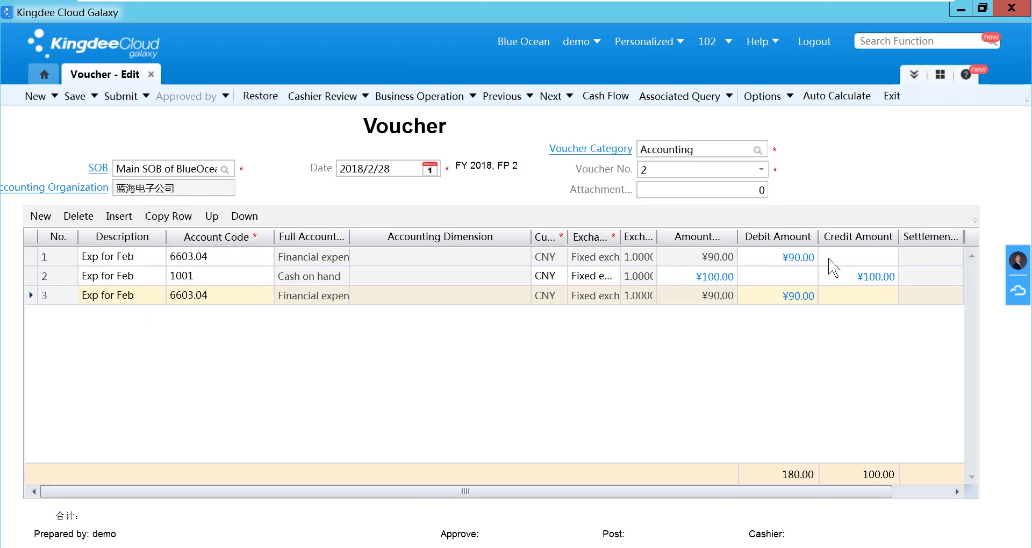
click(804, 299)
text(10)
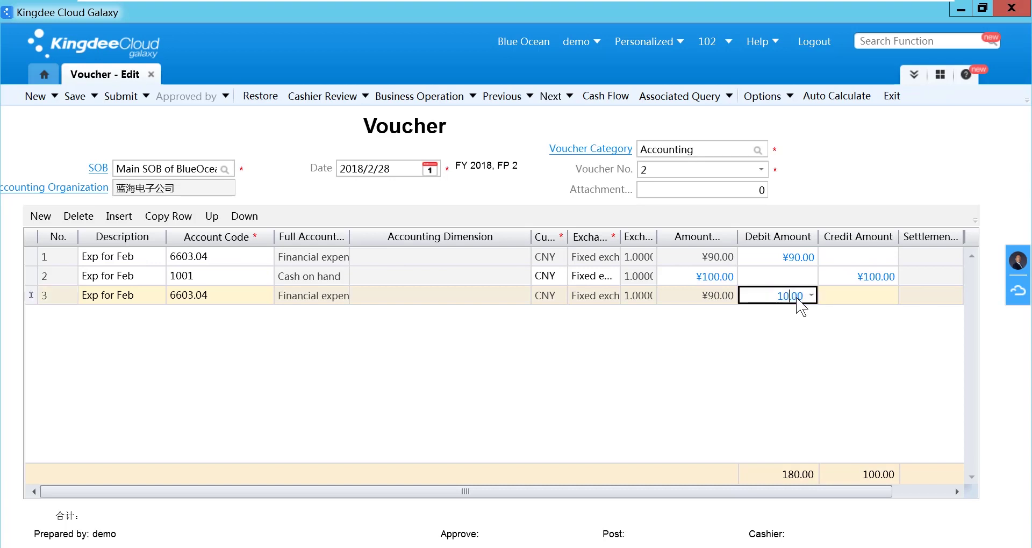
click(129, 171)
click(152, 296)
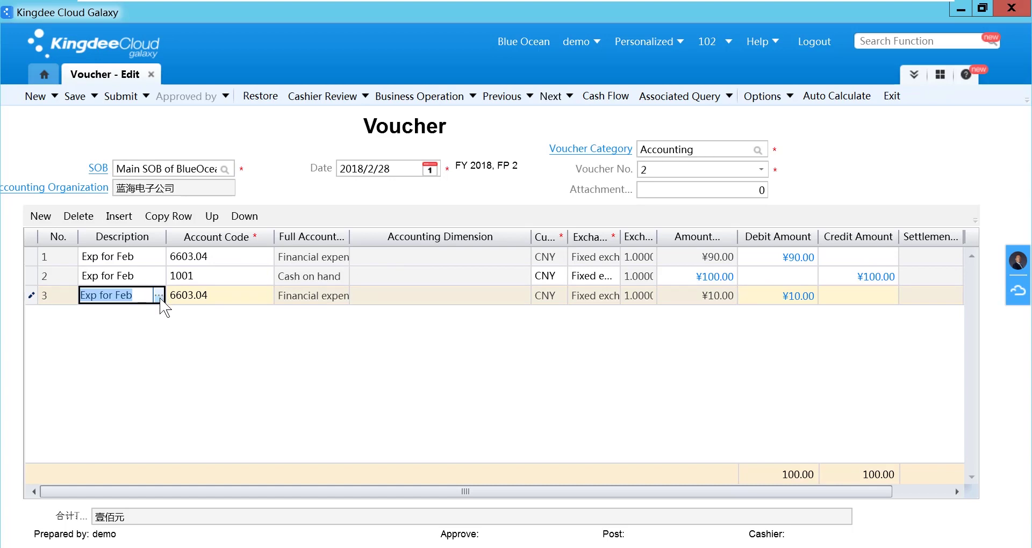
click(159, 297)
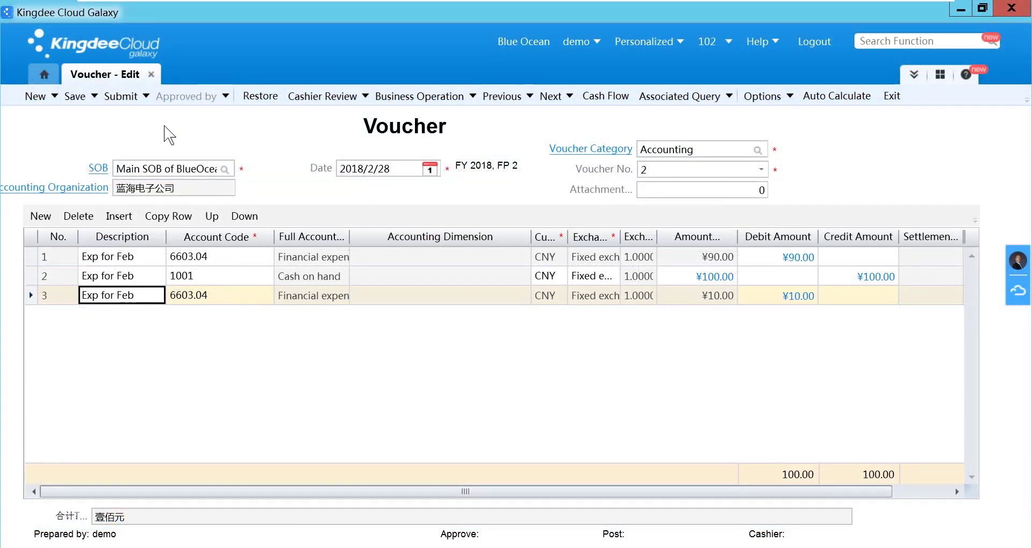
Submit and approve voucher No. 2, then start blank voucher No. 3 with Ctrl+N.
click(123, 98)
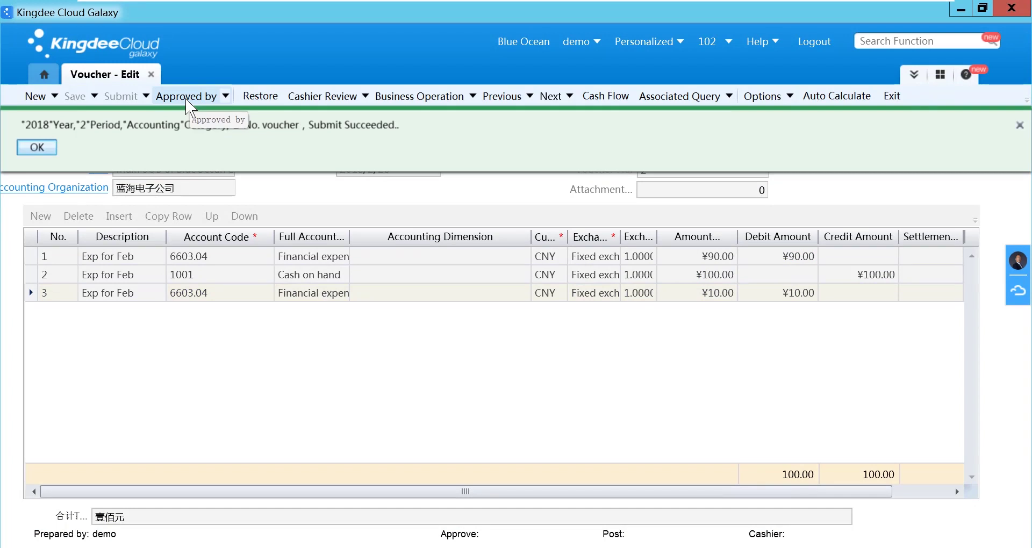
click(47, 149)
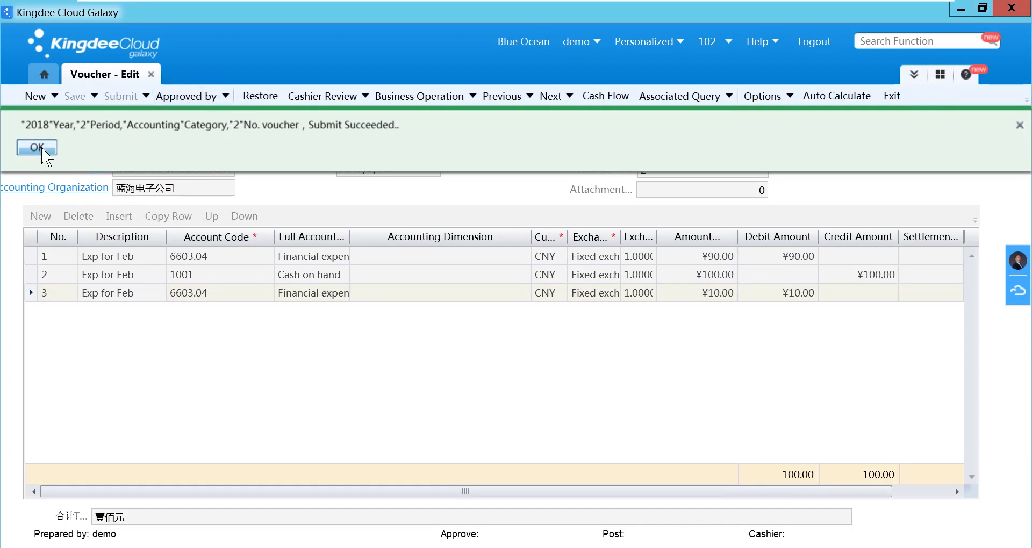
click(193, 104)
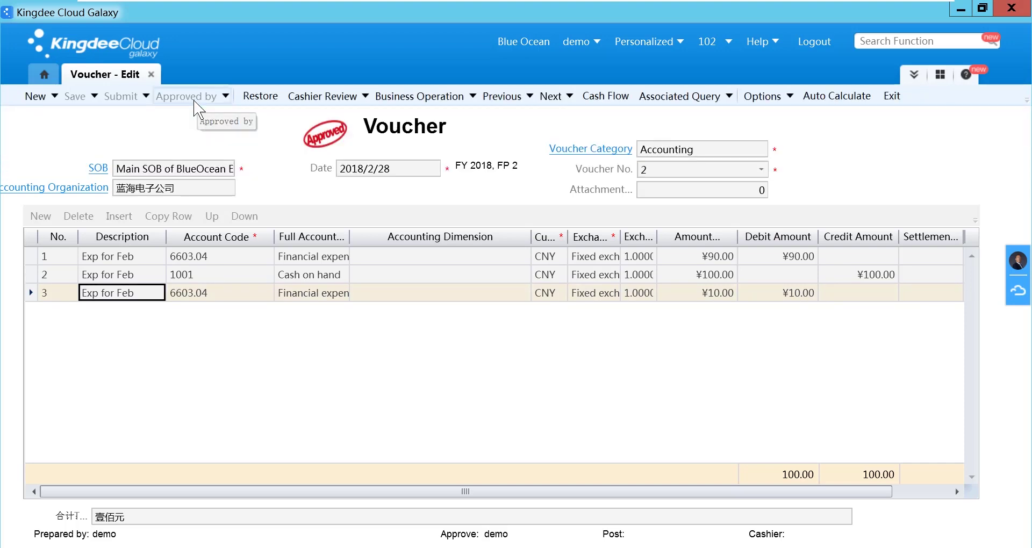
key(ctrl+n)
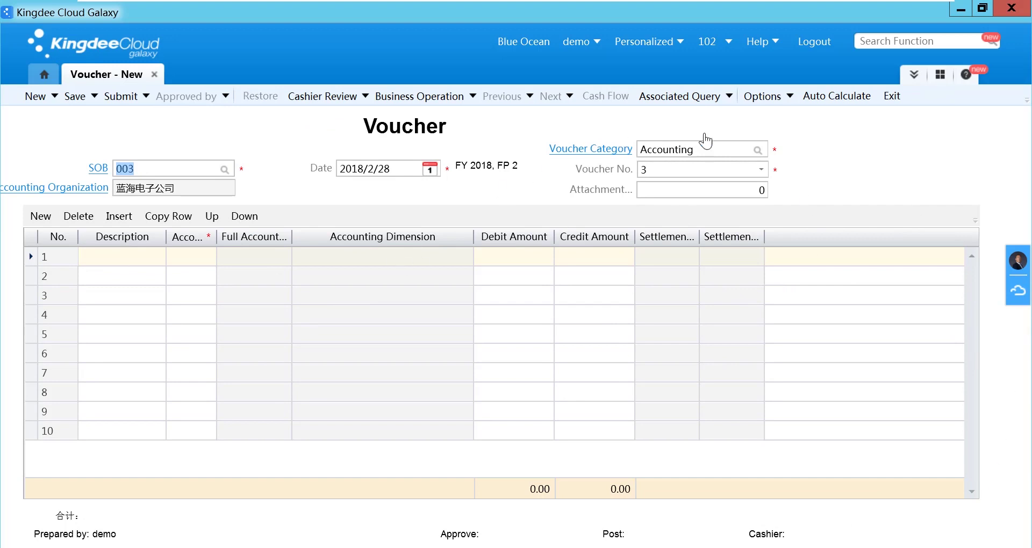
Turn on the Foreign Currency display option and scroll the grid to view the new columns.
click(791, 98)
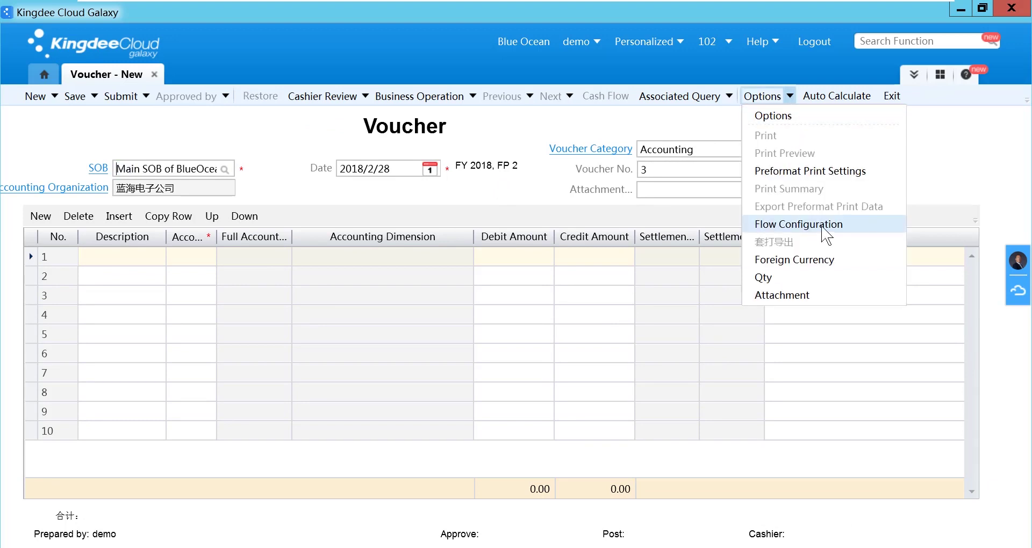
click(826, 262)
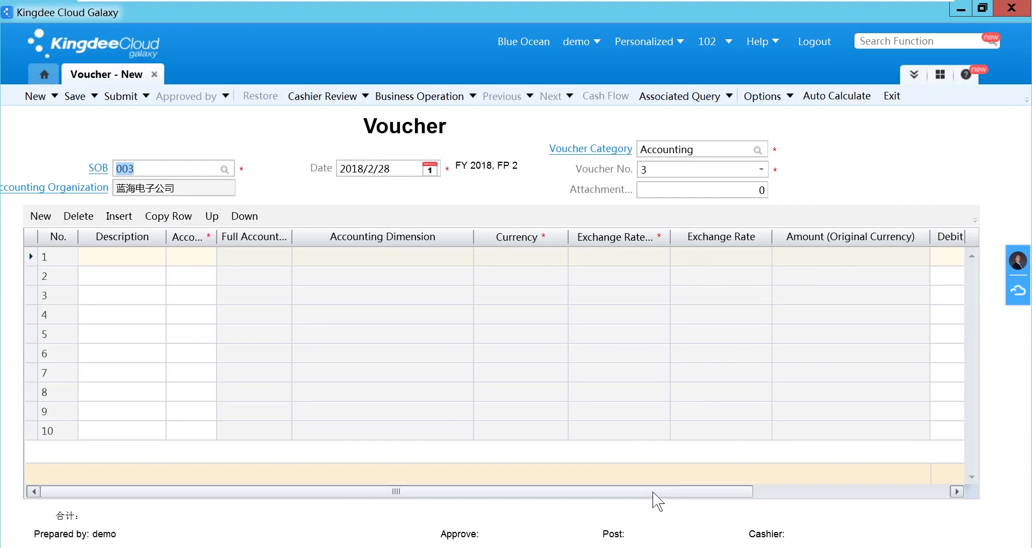
drag(653, 493, 736, 494)
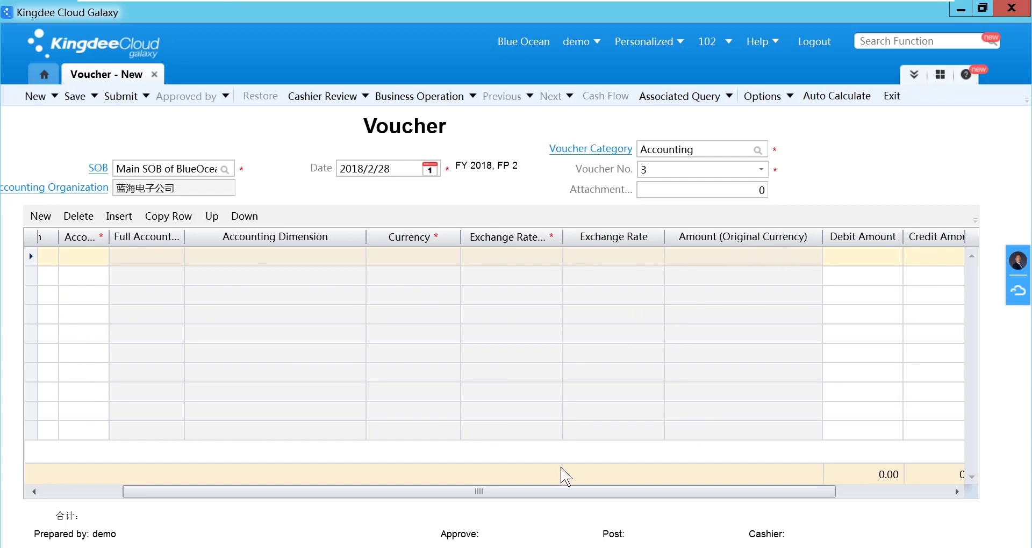
drag(530, 491, 295, 492)
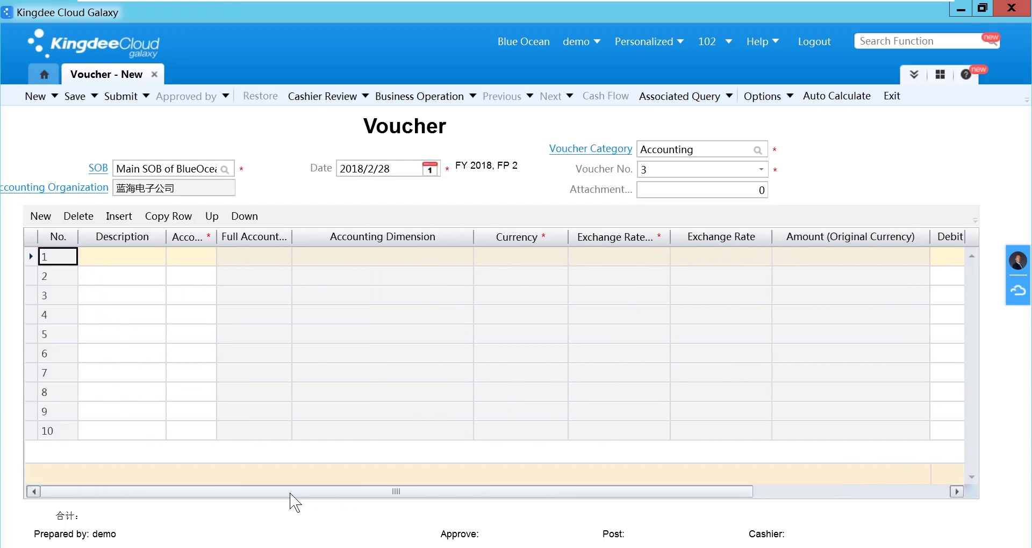
Set line 1's account to 1001 Cash on hand from the account list.
click(194, 257)
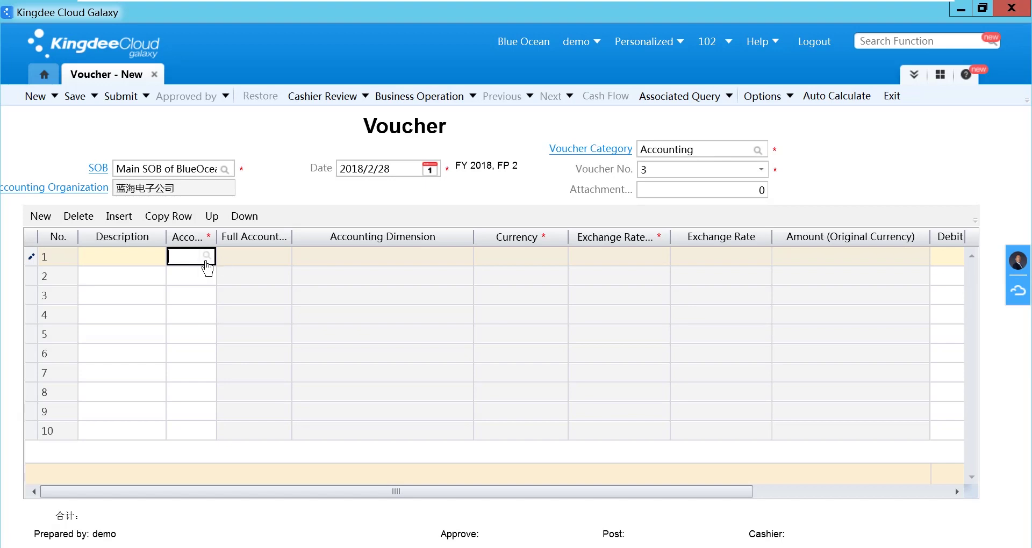
click(206, 260)
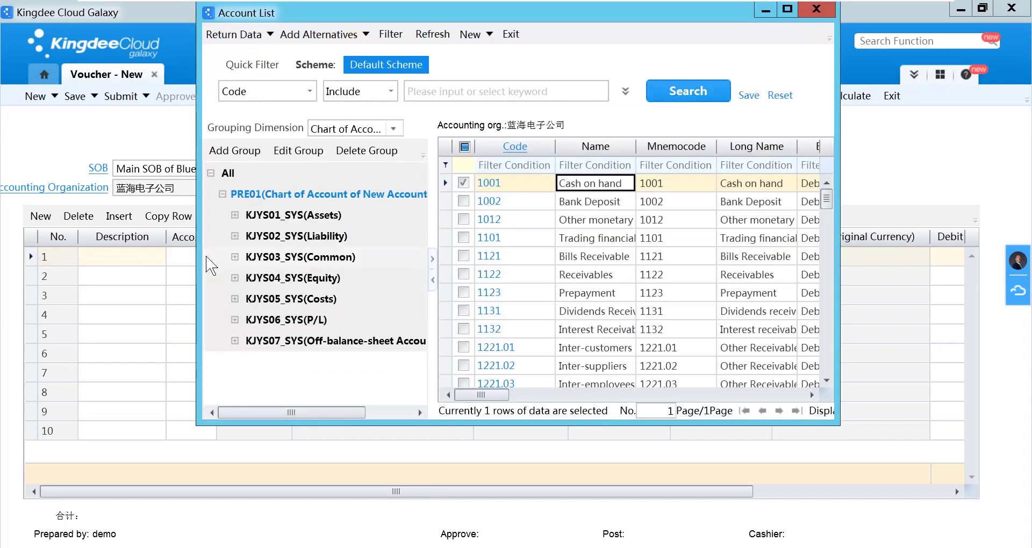
double_click(609, 186)
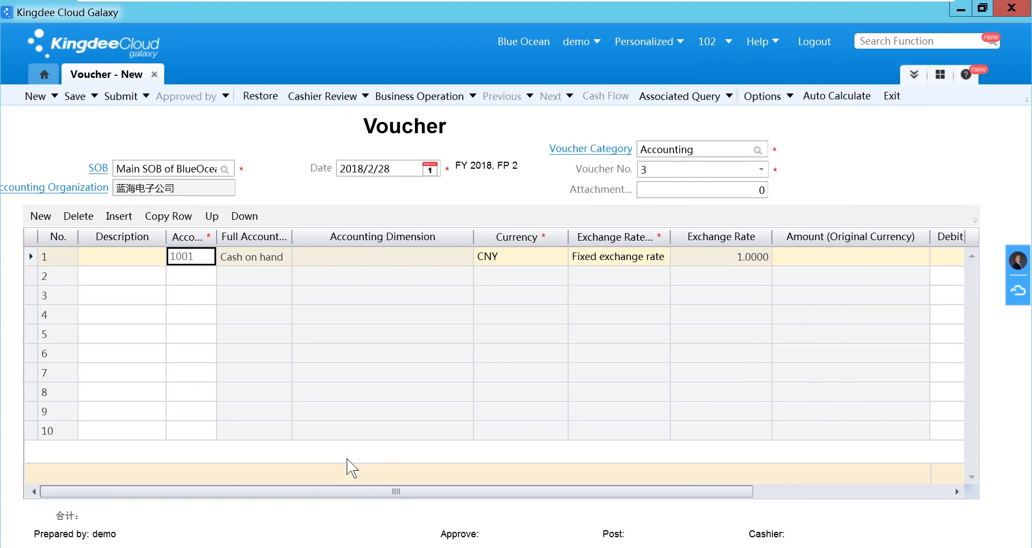
Set line 1's currency to USD and enter $100.00, giving ¥634.28 at rate 6.3428.
drag(334, 491, 451, 513)
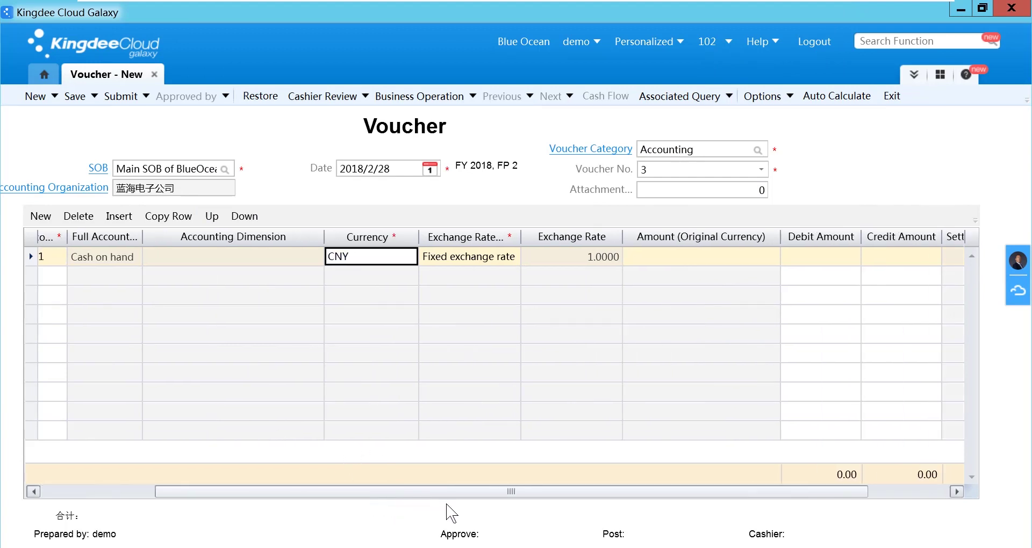
click(396, 258)
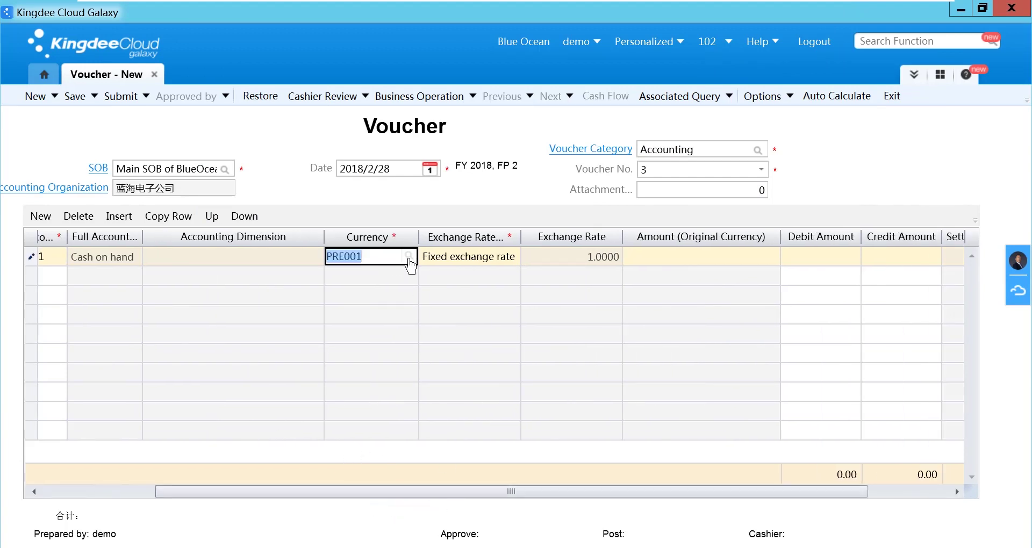
click(409, 257)
double_click(421, 237)
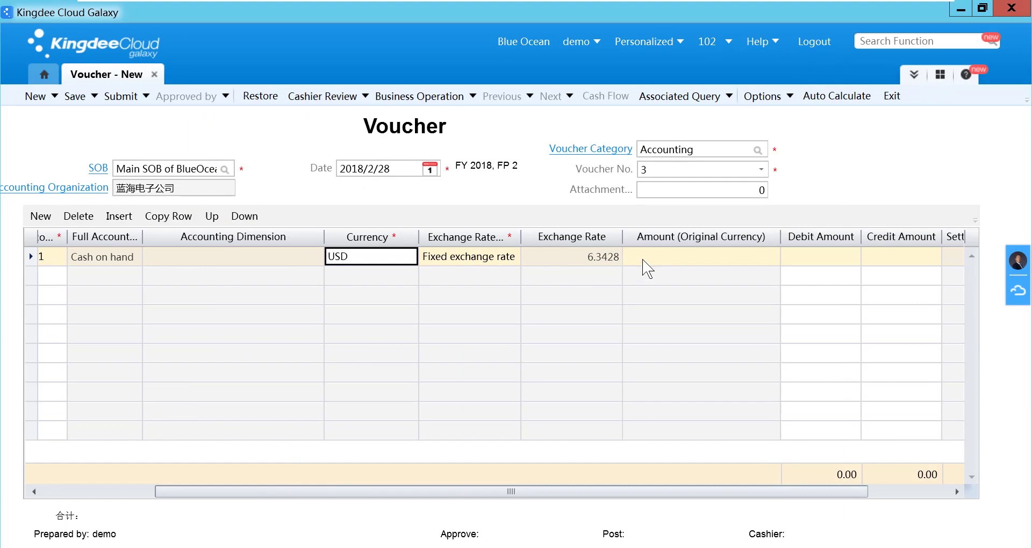
click(659, 264)
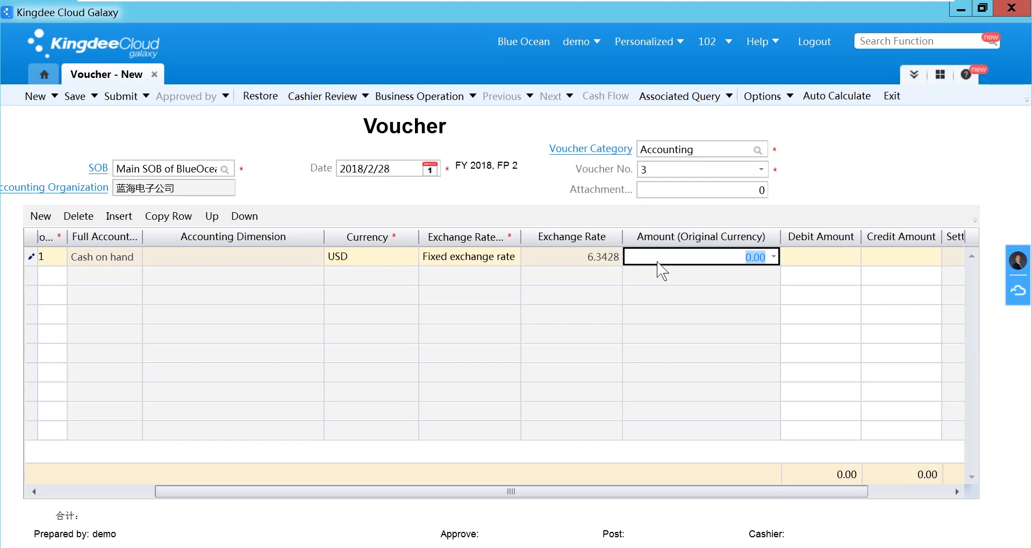
click(659, 264)
click(804, 269)
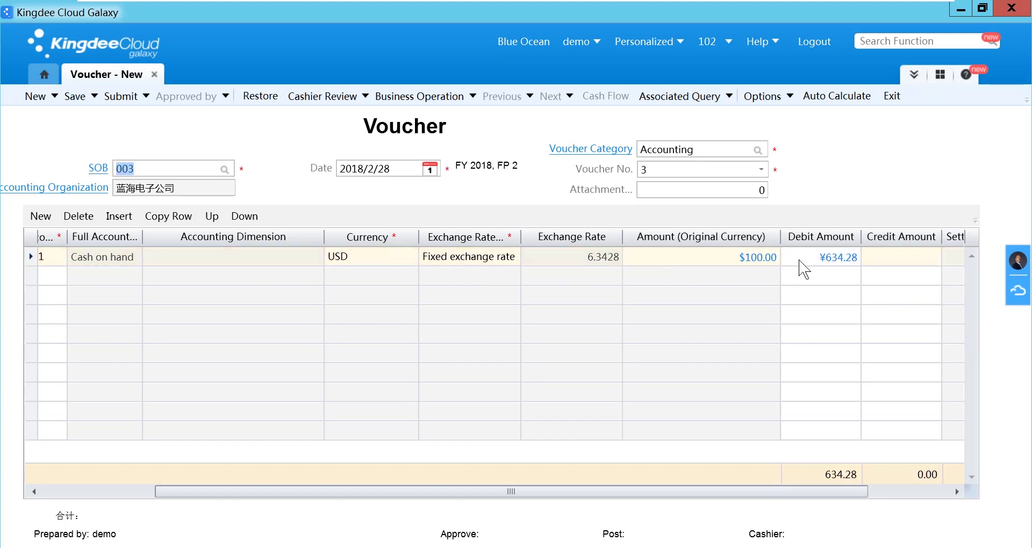